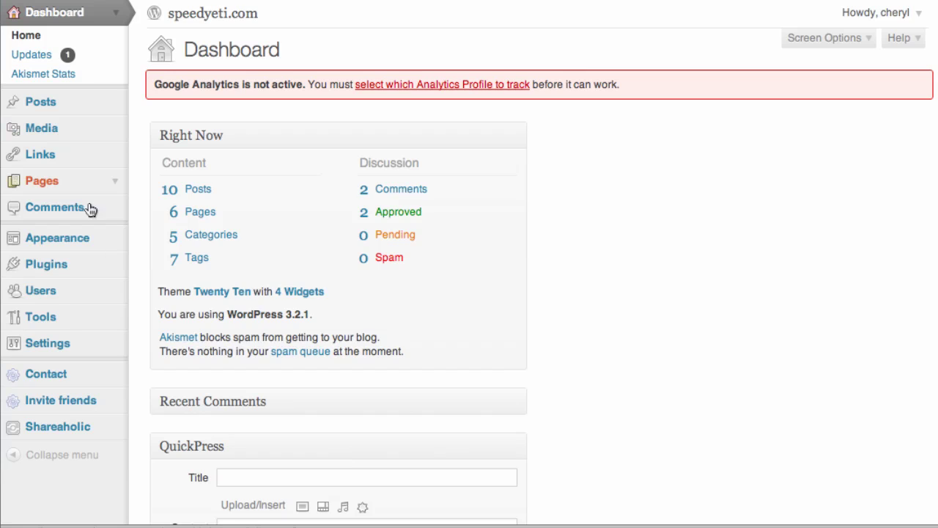
Search the plugin directory for 'sexybookmarks' and scroll the results to find the installed plugin.
click(116, 266)
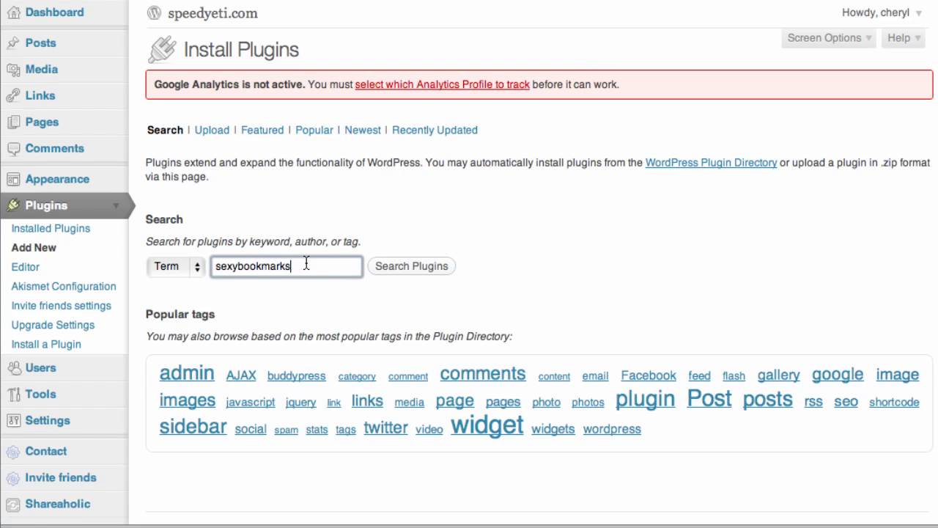
click(412, 272)
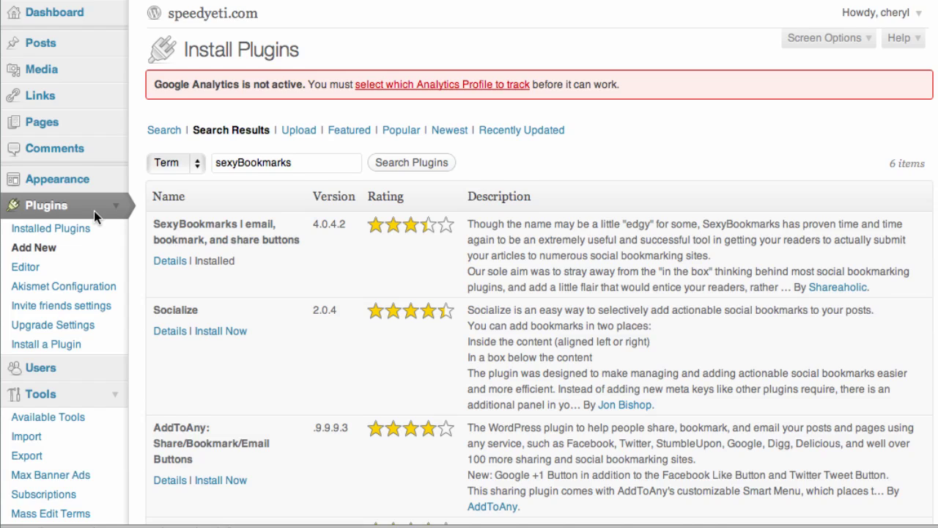
scroll(94, 210, down, 5)
scroll(93, 210, down, 2)
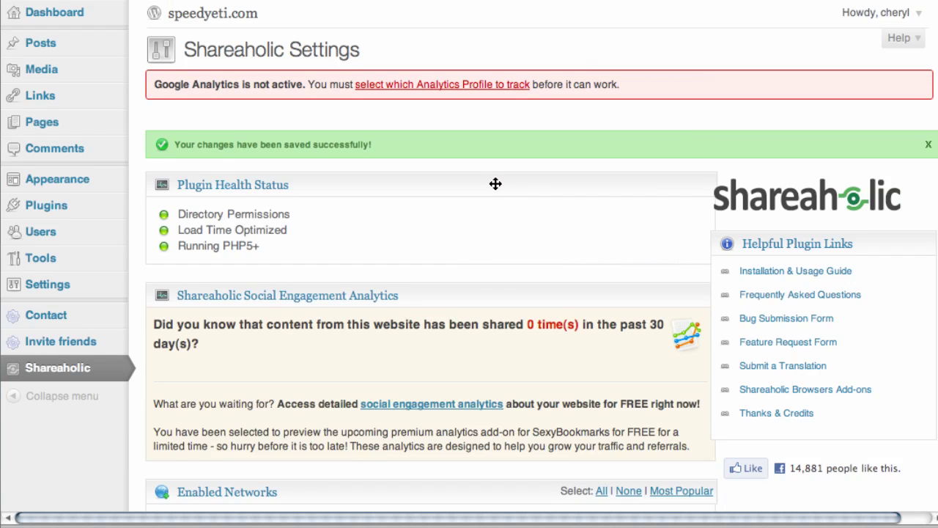
Drag the googlebuzz icon down into a lower row of the Enabled Networks grid.
scroll(496, 184, down, 10)
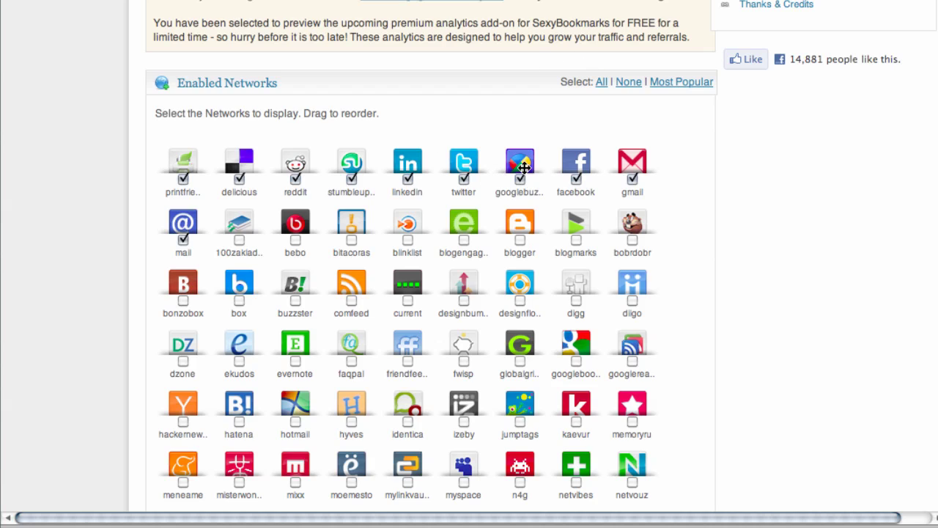
drag(520, 168, 237, 354)
click(239, 359)
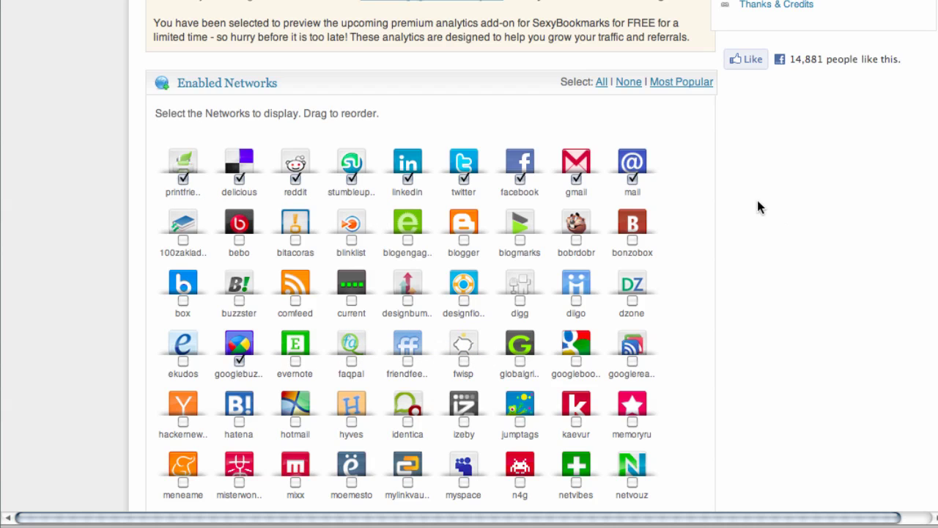
scroll(752, 199, down, 10)
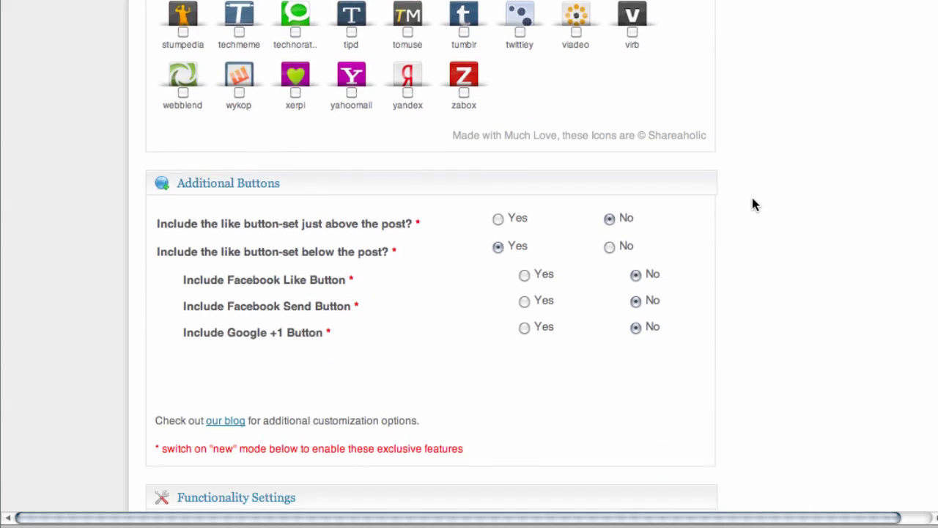
scroll(753, 200, down, 3)
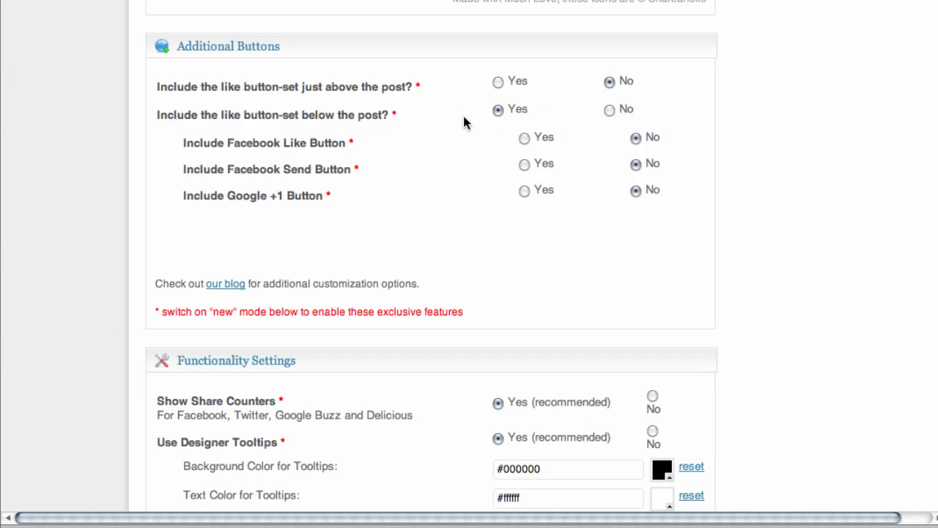
scroll(463, 123, down, 6)
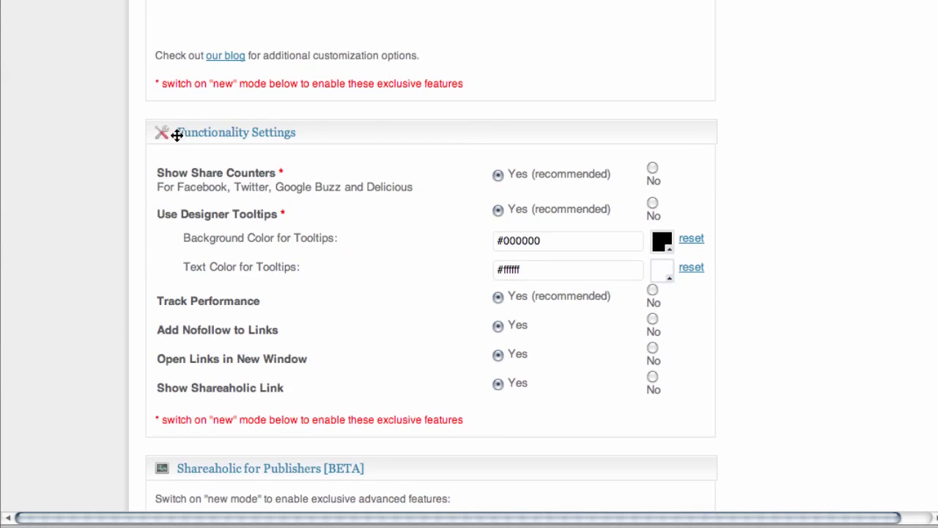
scroll(128, 181, down, 3)
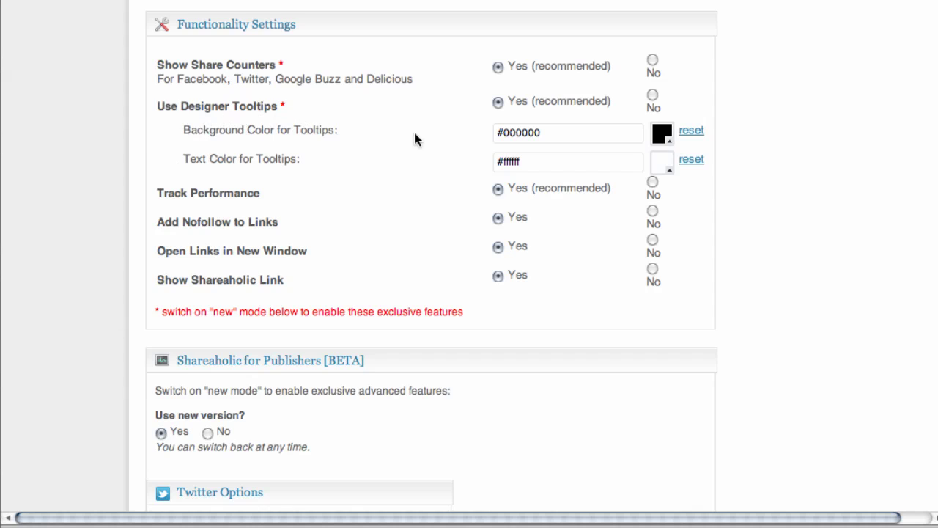
click(584, 140)
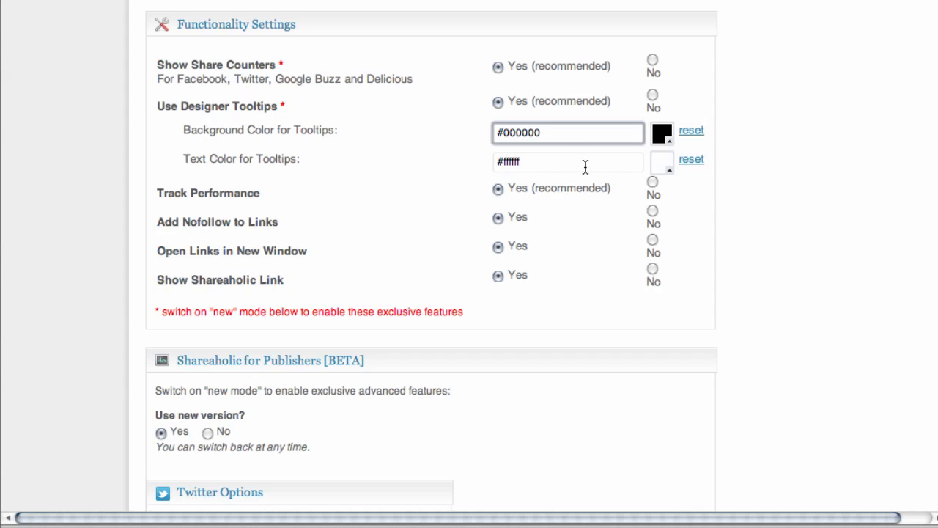
click(640, 162)
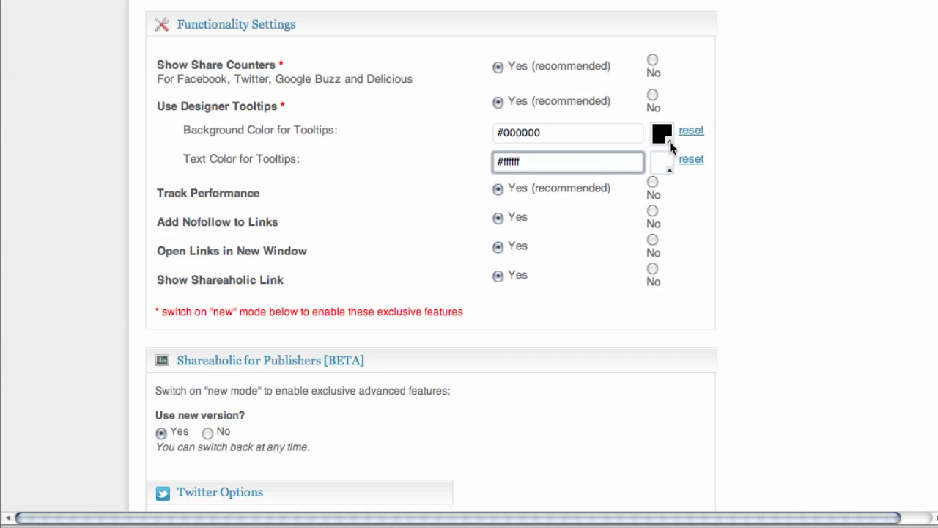
click(669, 144)
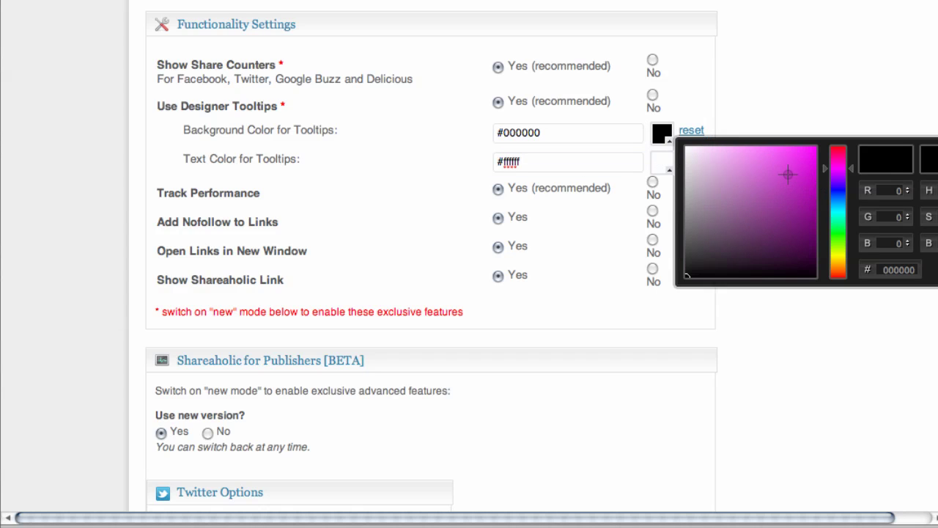
click(72, 187)
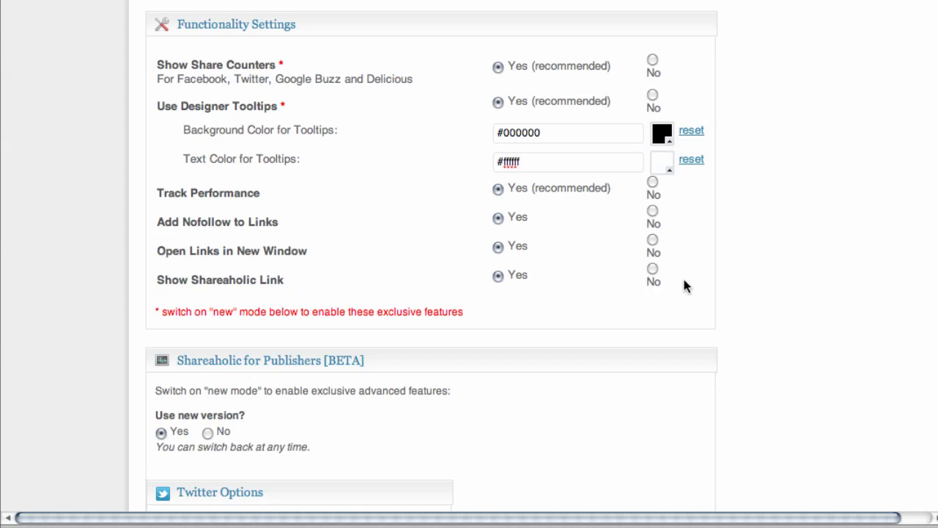
scroll(731, 278, down, 5)
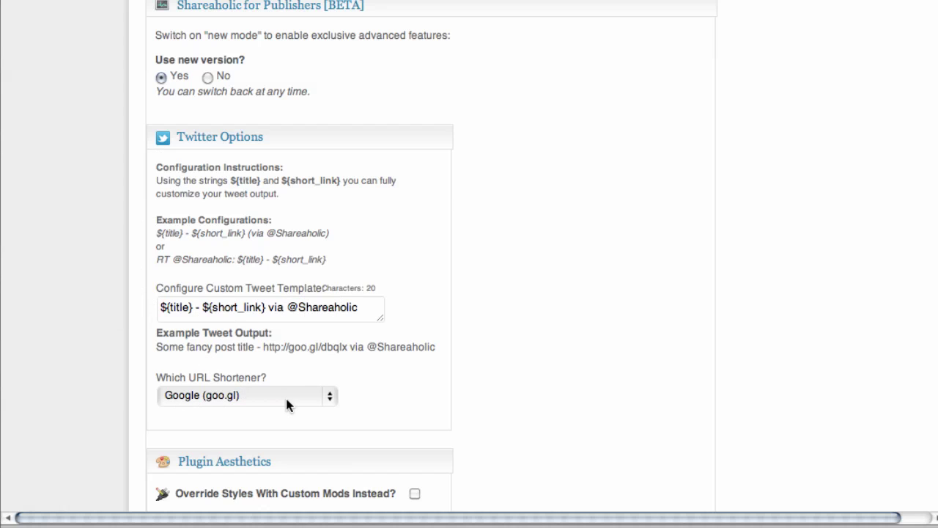
click(332, 395)
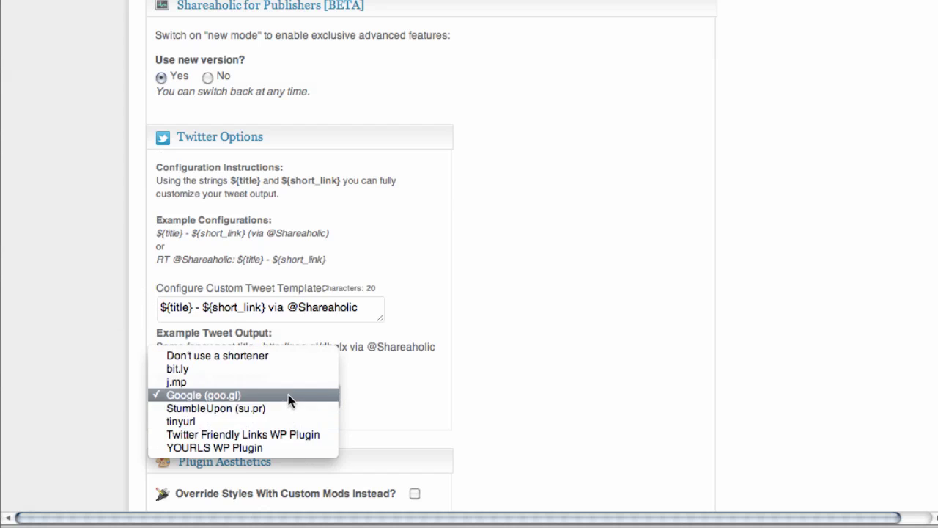
click(71, 379)
scroll(97, 370, down, 5)
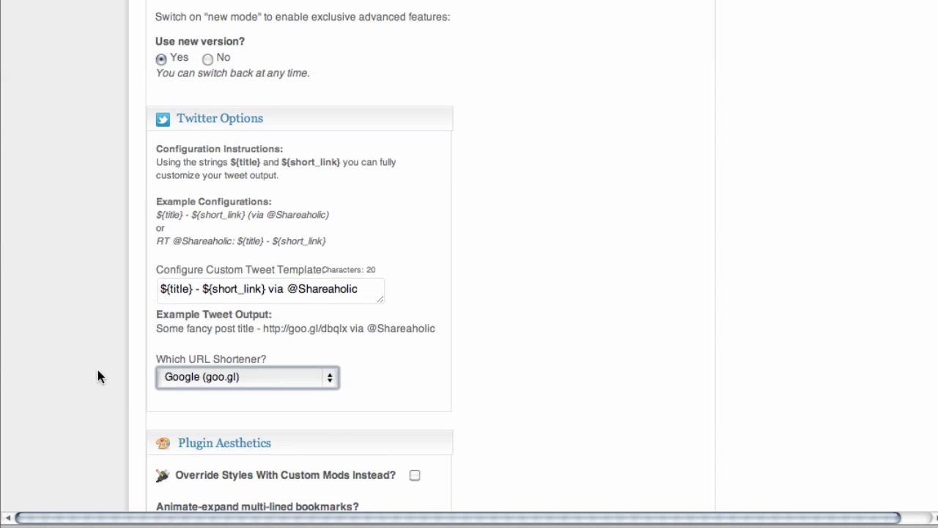
scroll(99, 372, down, 4)
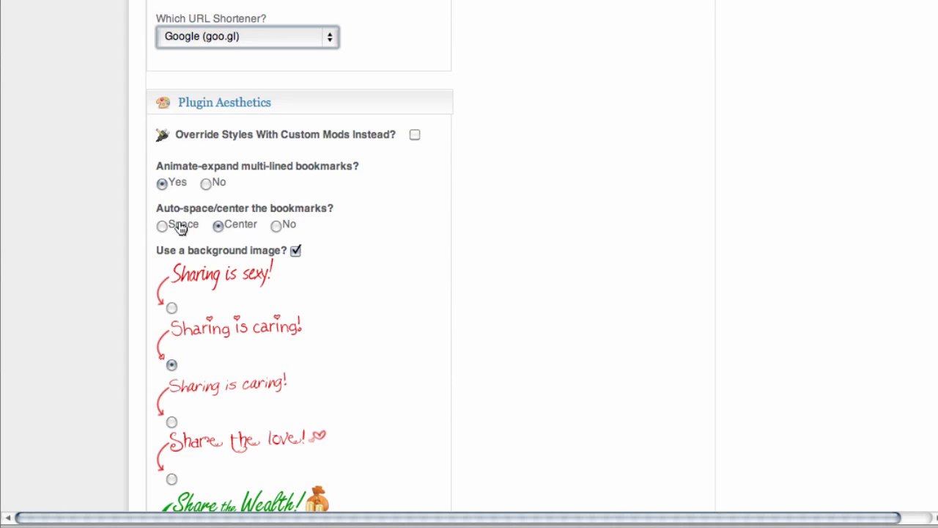
click(218, 227)
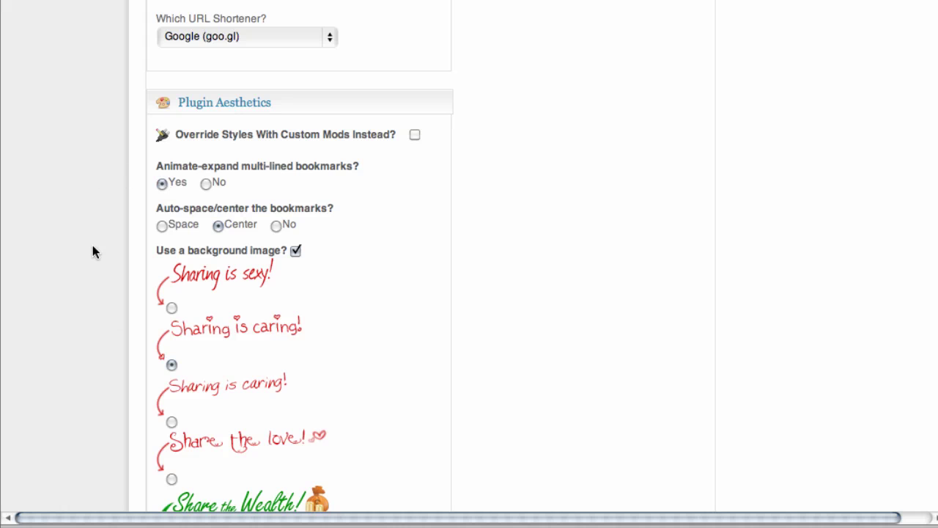
scroll(132, 266, down, 5)
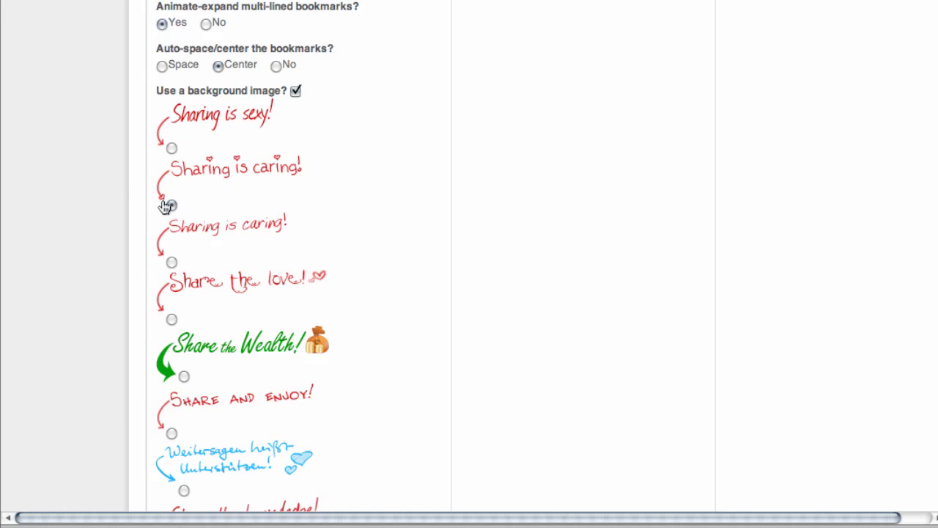
scroll(162, 295, down, 3)
scroll(163, 295, down, 3)
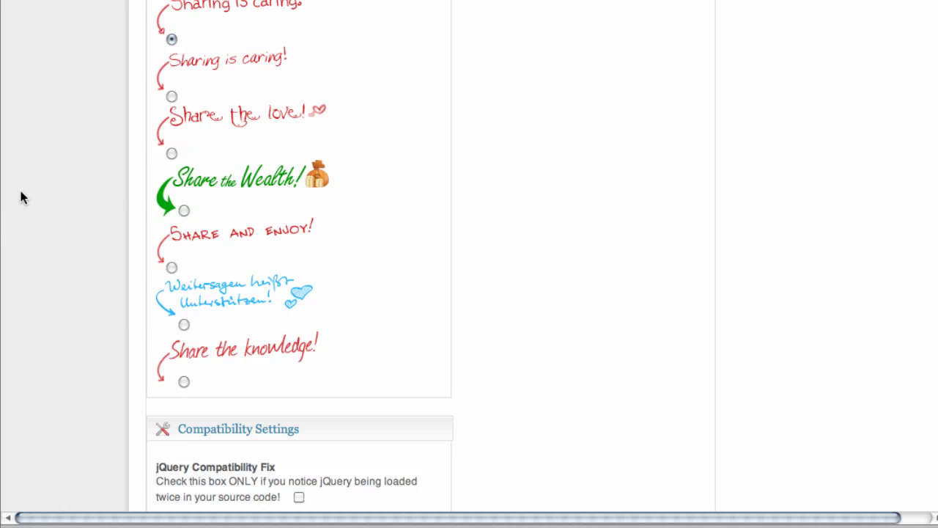
scroll(94, 336, down, 5)
scroll(94, 337, down, 5)
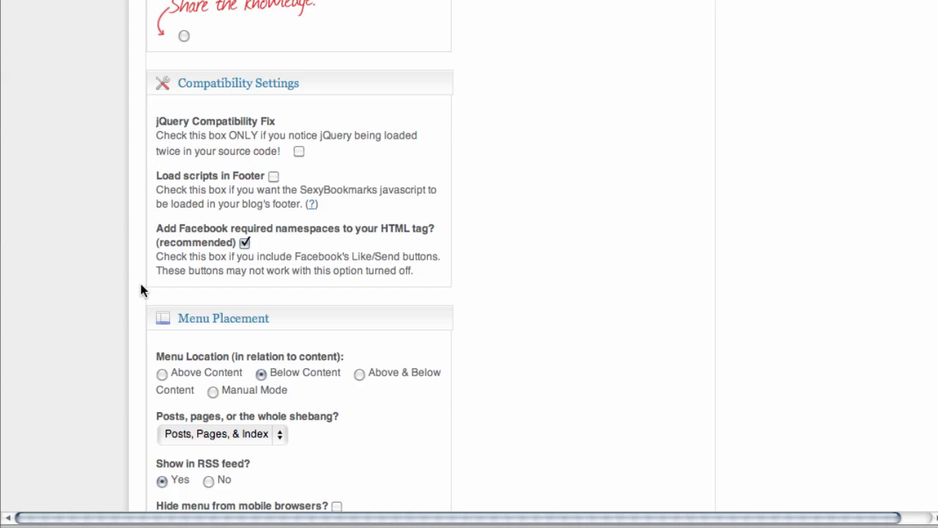
scroll(140, 291, down, 5)
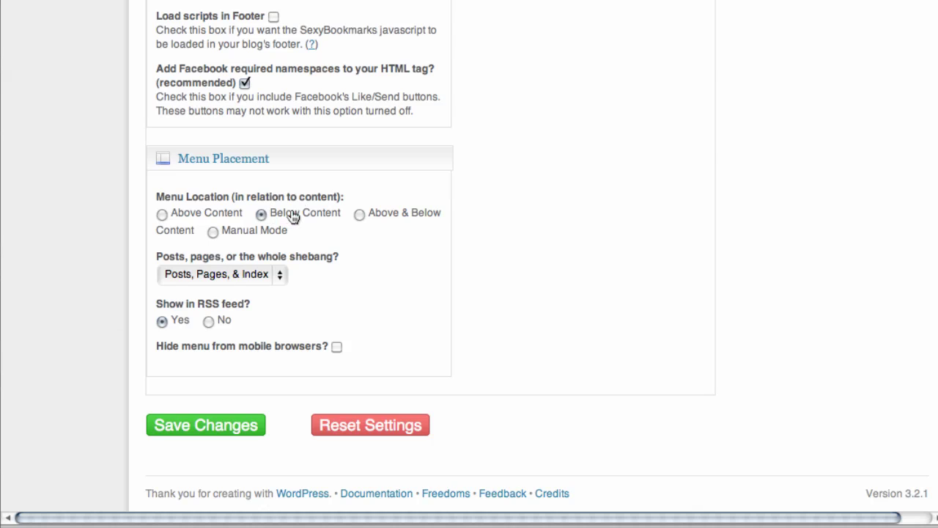
click(279, 277)
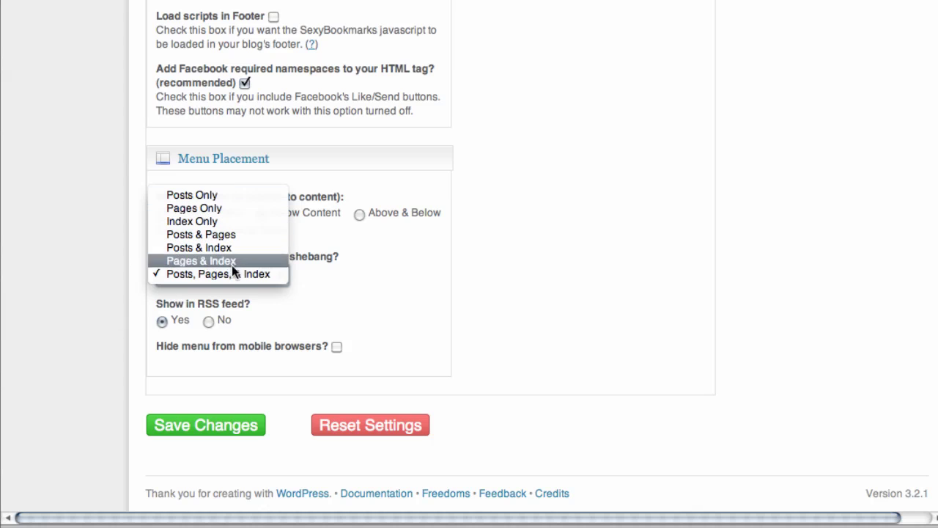
click(396, 321)
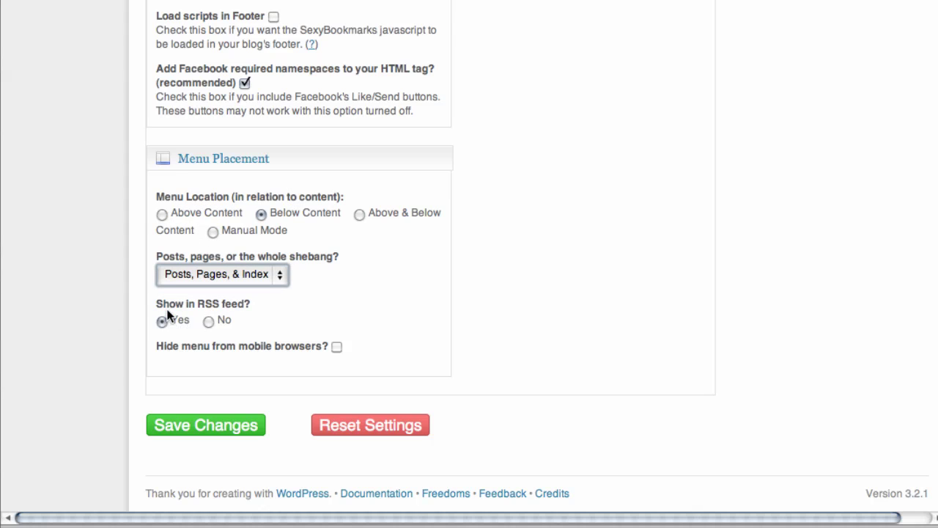
click(336, 346)
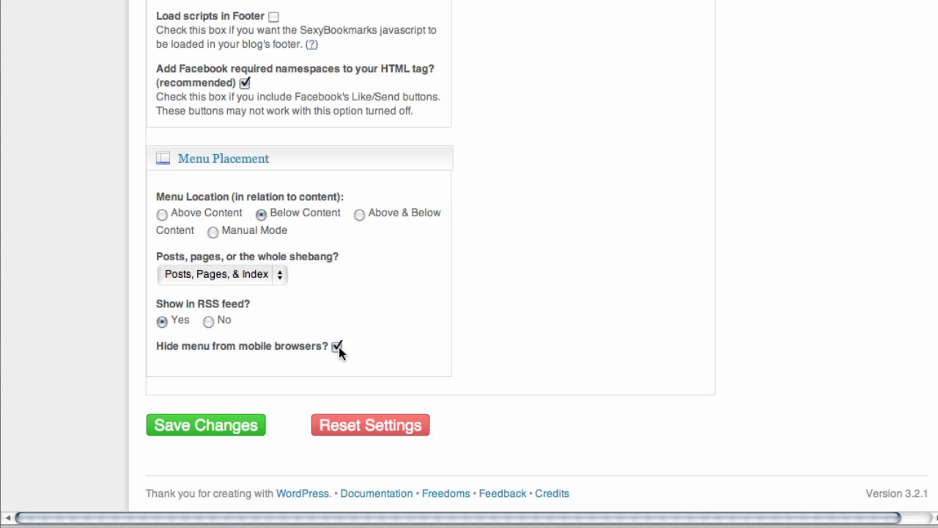
click(338, 347)
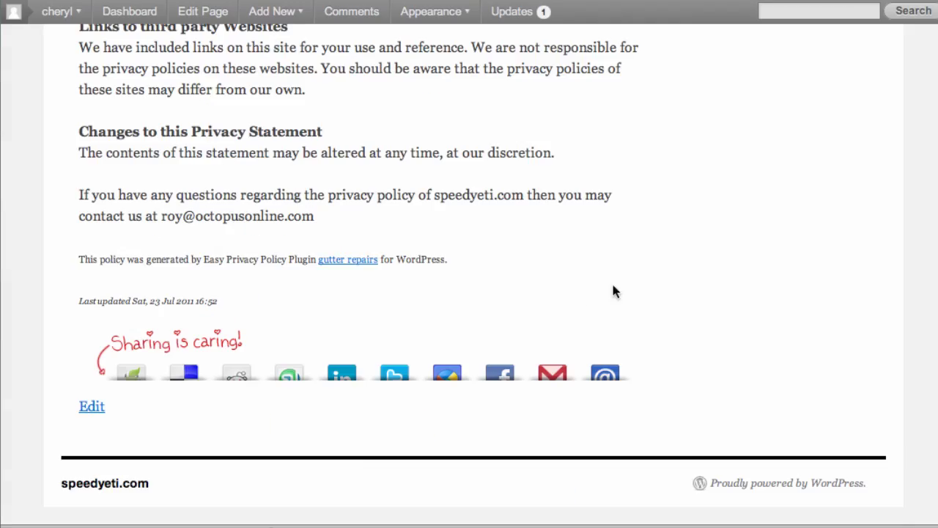
Scroll the Privacy Policy page down to the 'Sharing is caring!' bar with ten sharing icons.
scroll(613, 291, up, 15)
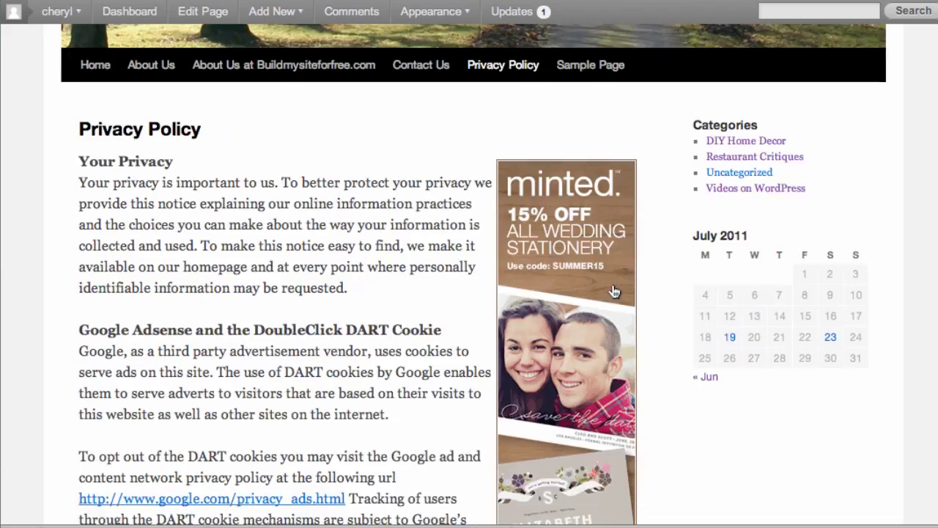
scroll(613, 290, down, 10)
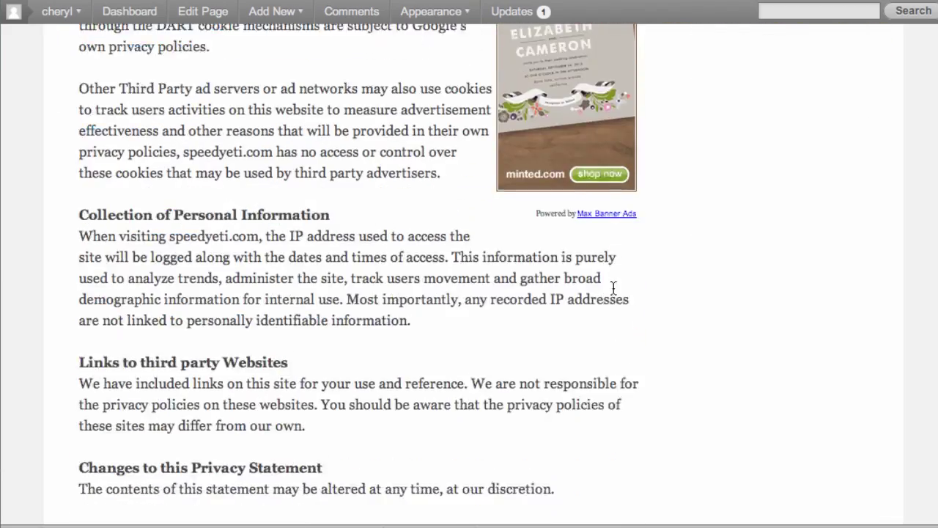
scroll(613, 291, down, 5)
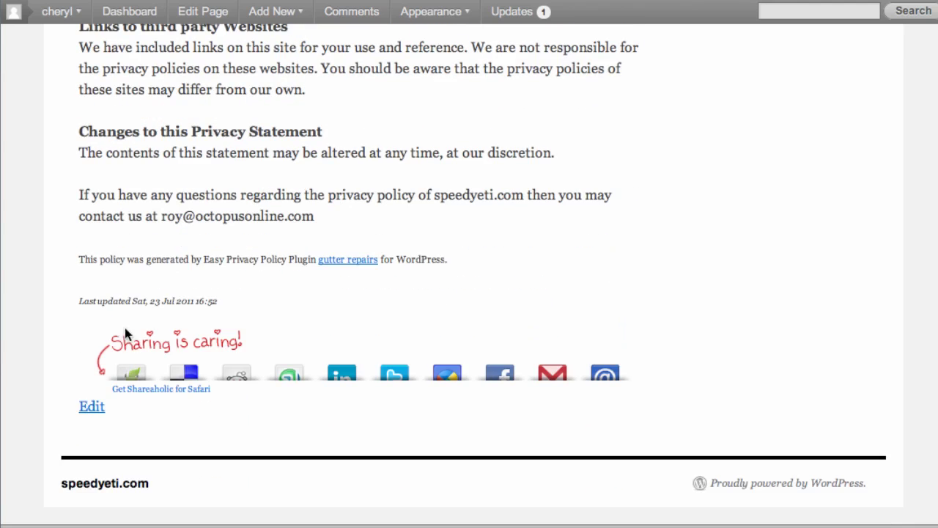